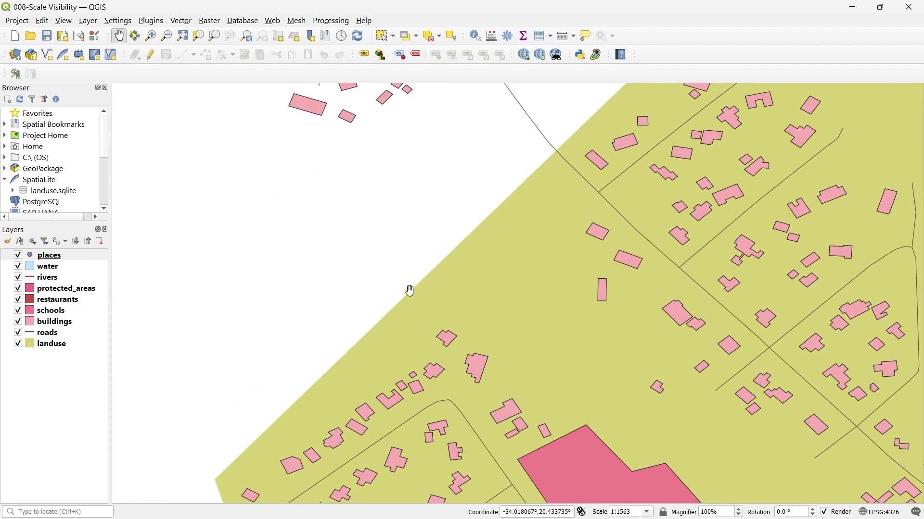
Step: Compare how the map's layers look at close and distant scales, including the preset scale 1:500000
scroll(430, 309, down, 1)
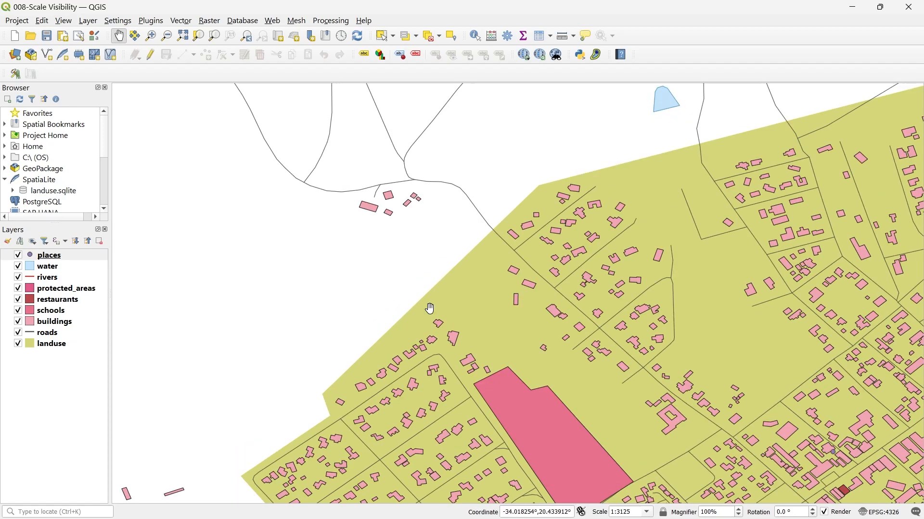
scroll(459, 189, down, 1)
scroll(569, 167, up, 3)
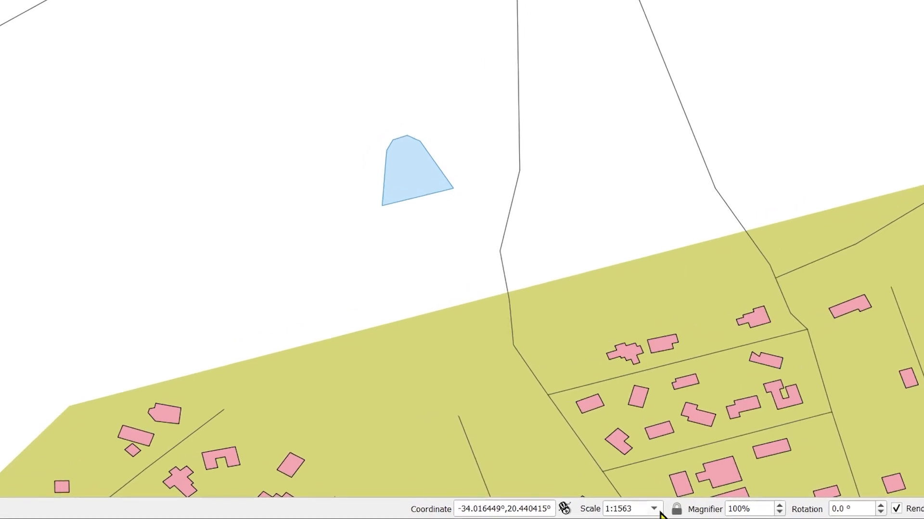
click(657, 511)
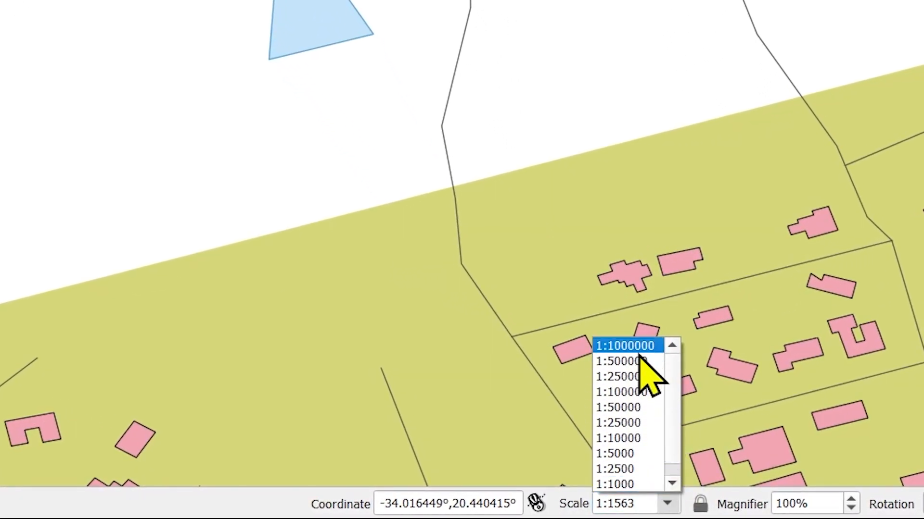
click(634, 360)
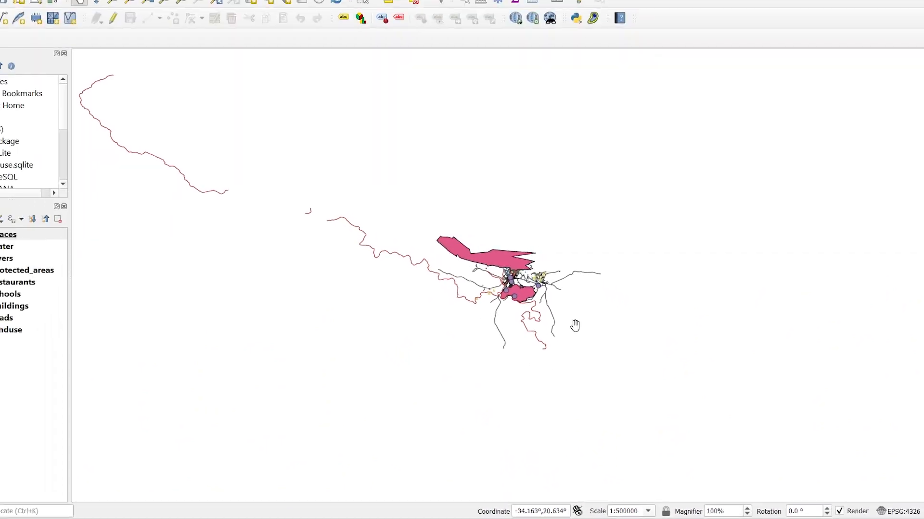
scroll(525, 290, up, 1)
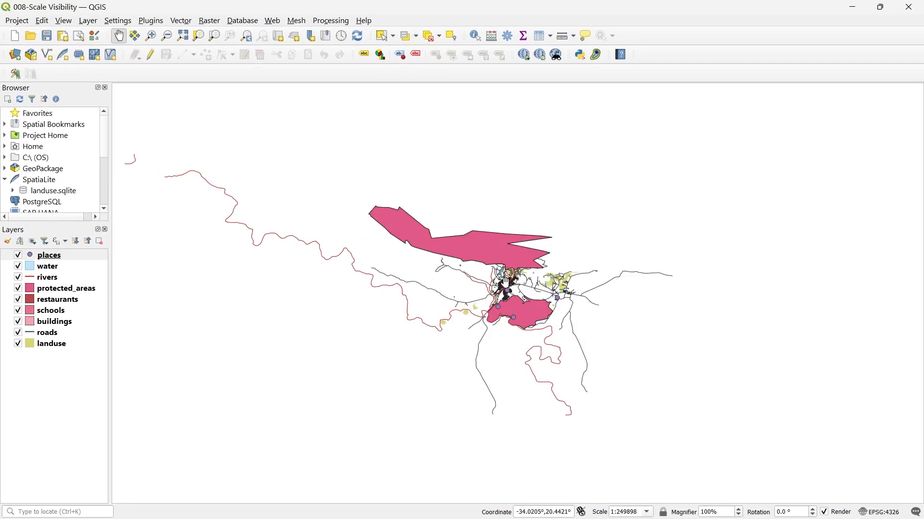
scroll(506, 282, up, 1)
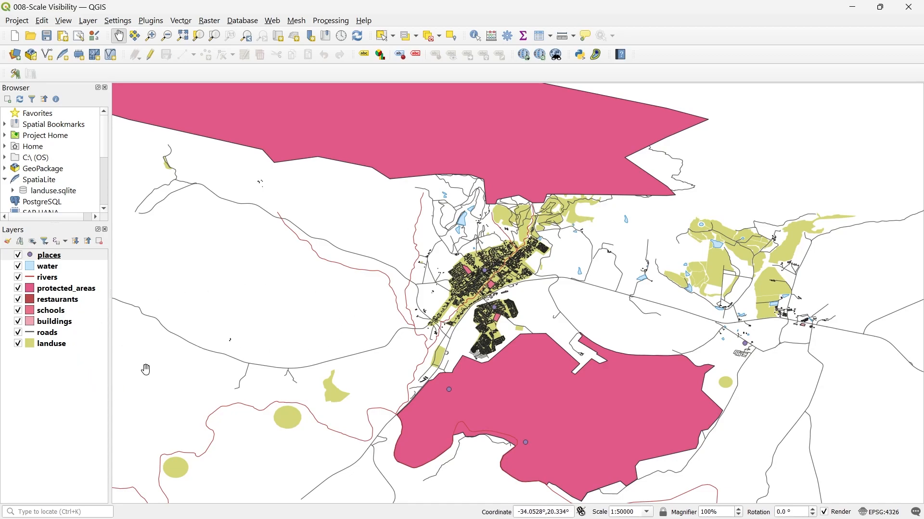
Step: Open the rendering settings in the buildings layer's properties
click(67, 322)
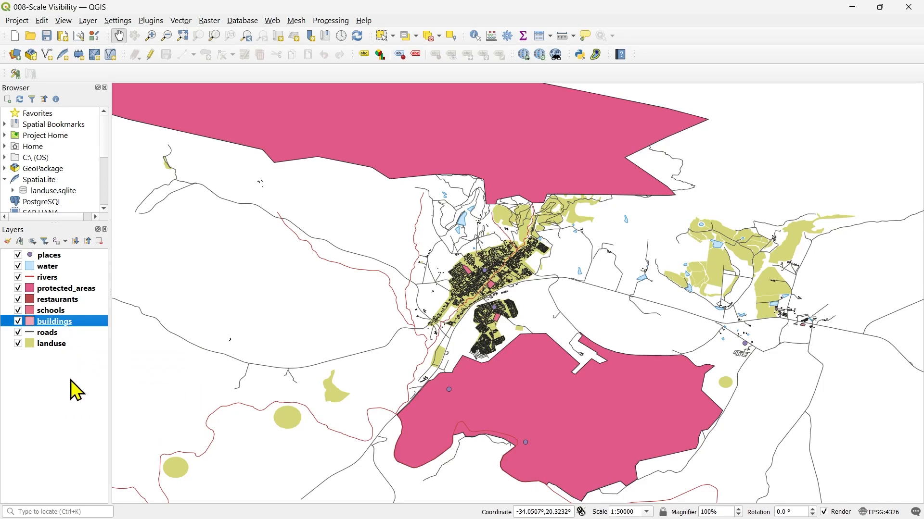
click(75, 326)
right_click(82, 323)
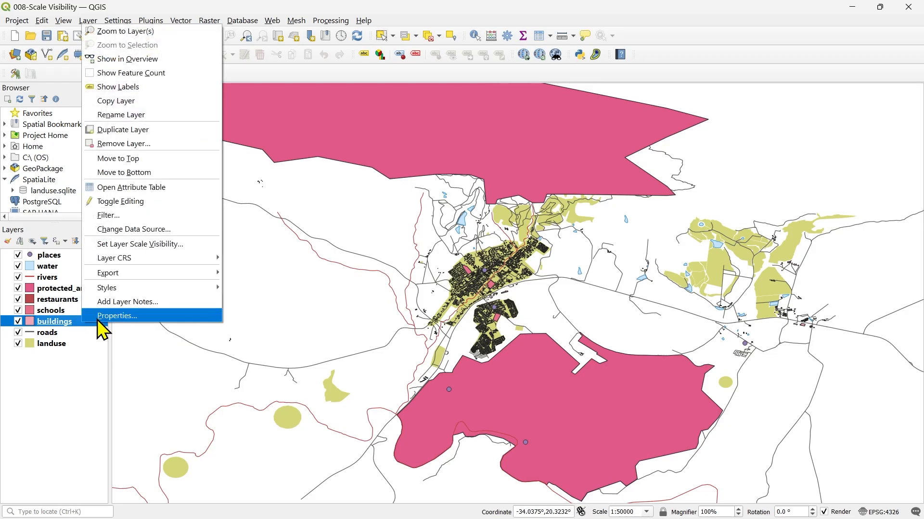
click(77, 324)
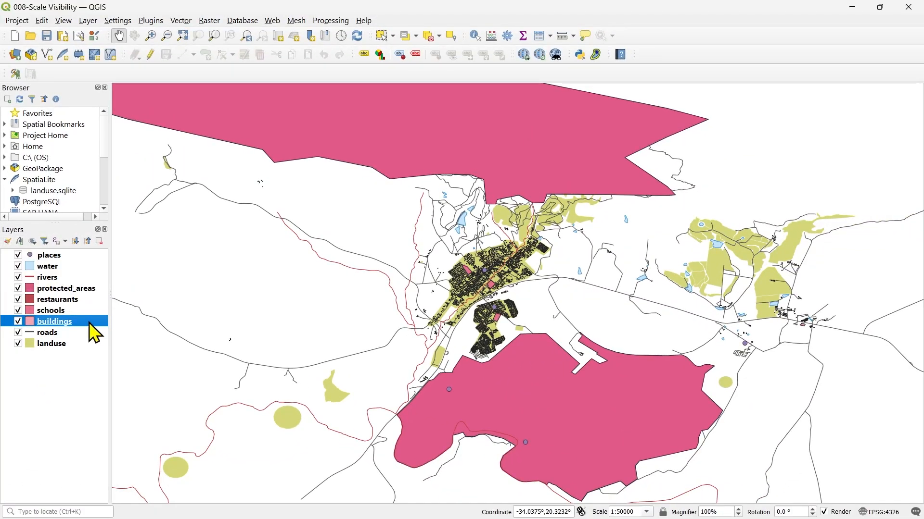
double_click(54, 322)
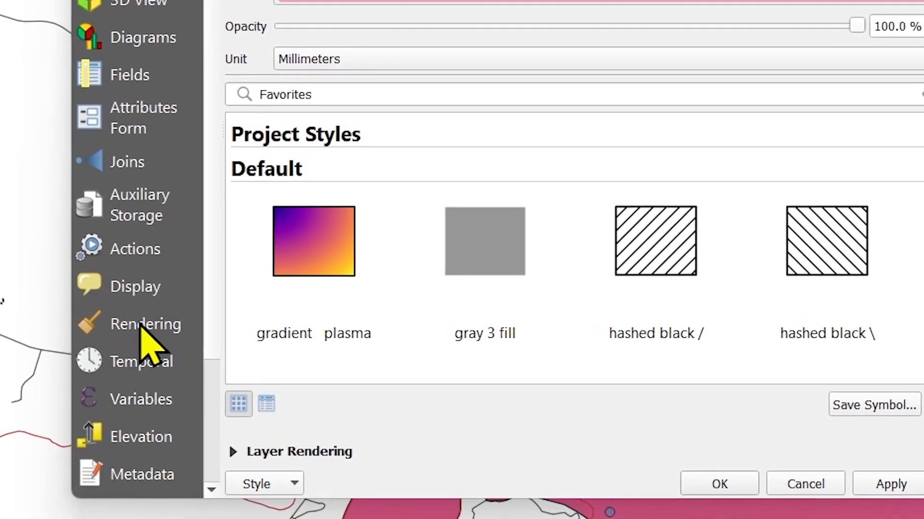
click(144, 325)
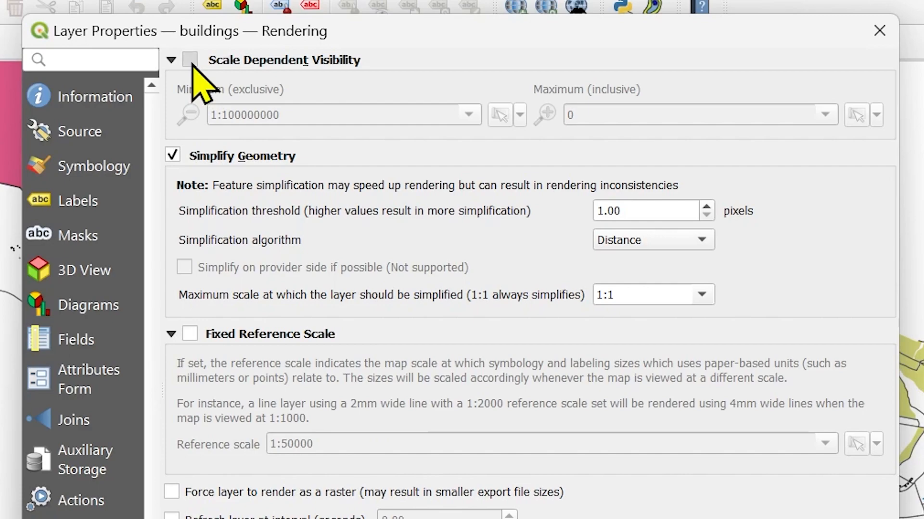
Step: Enable scale dependent visibility for the buildings layer with a minimum scale of 1:10000 and accept the properties
click(191, 60)
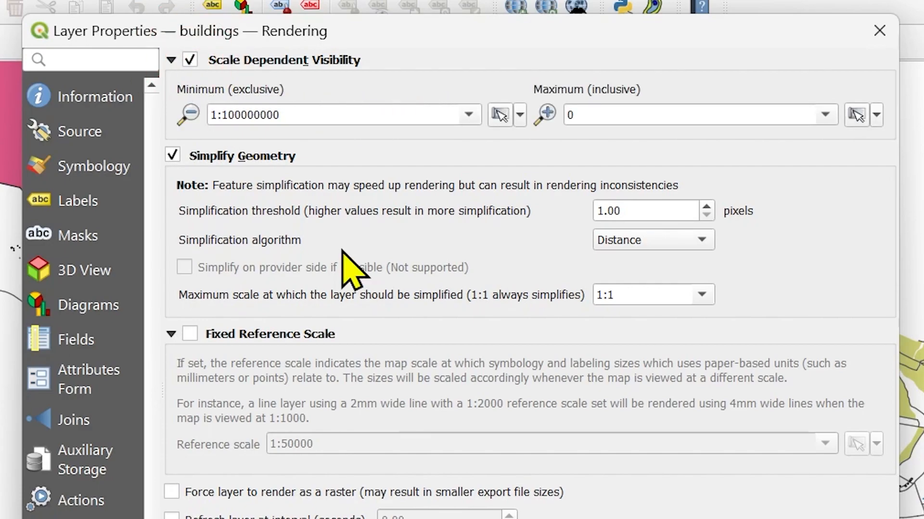
click(469, 118)
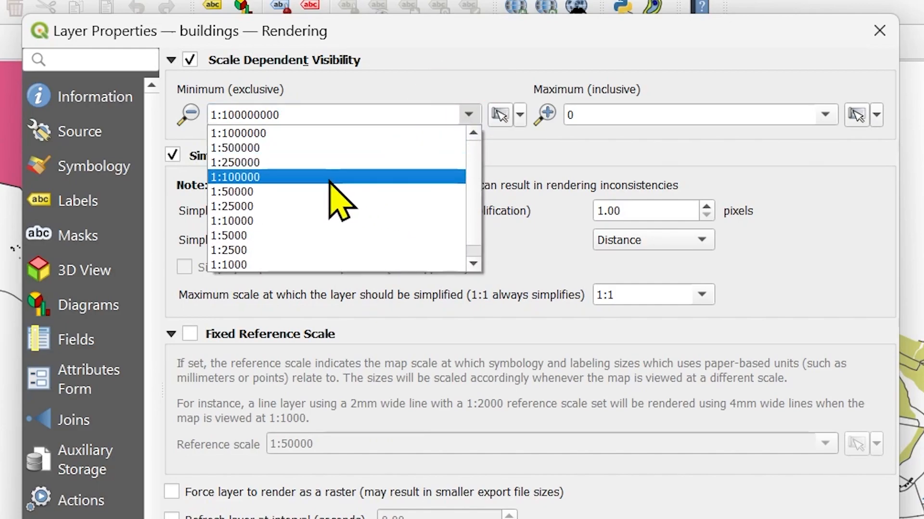
click(296, 222)
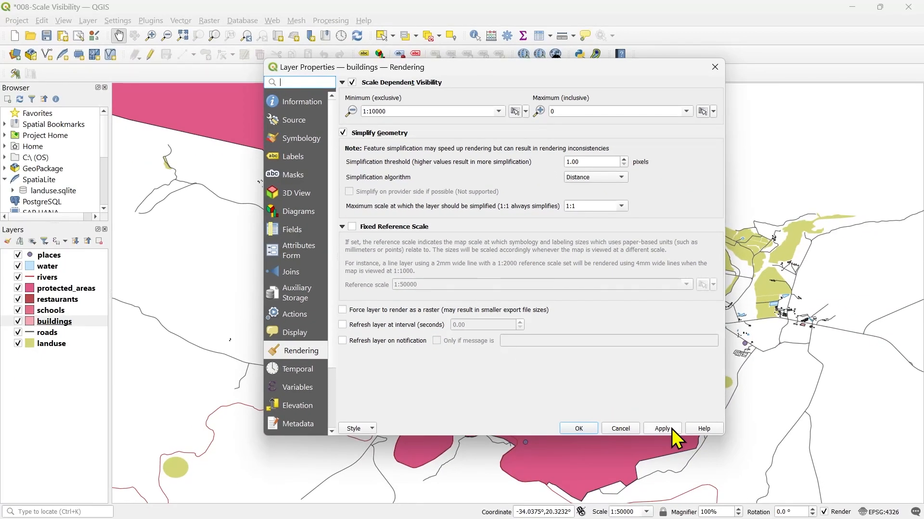
click(658, 432)
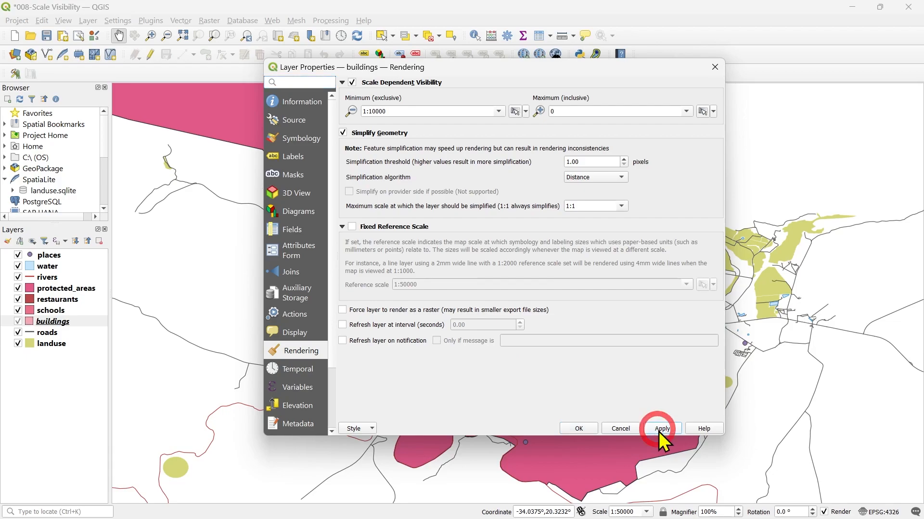
click(586, 431)
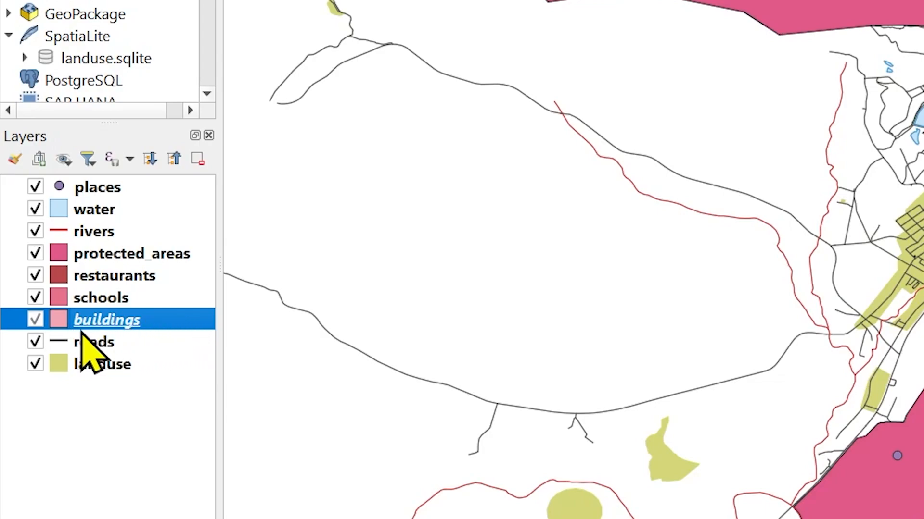
Step: Check the buildings layer's visibility at map scales 1:5000 and 1:25000, and at about 1:50000
click(85, 407)
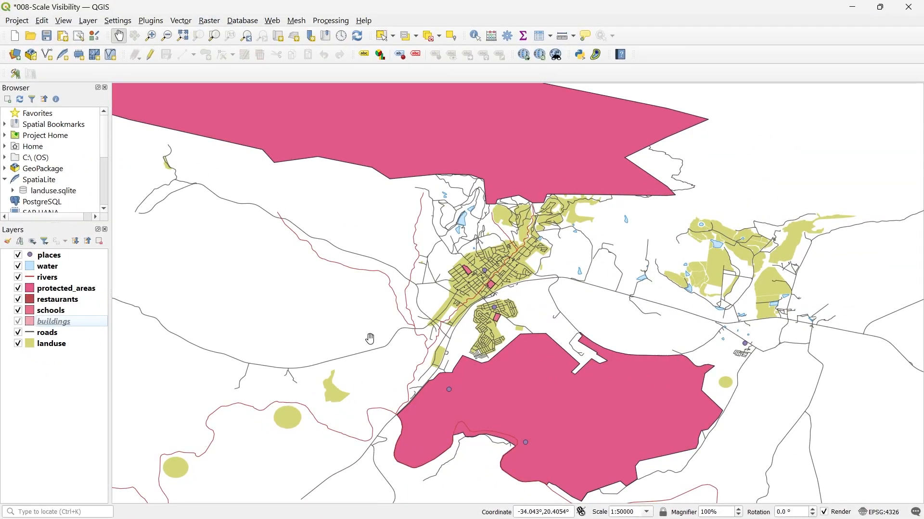
click(648, 513)
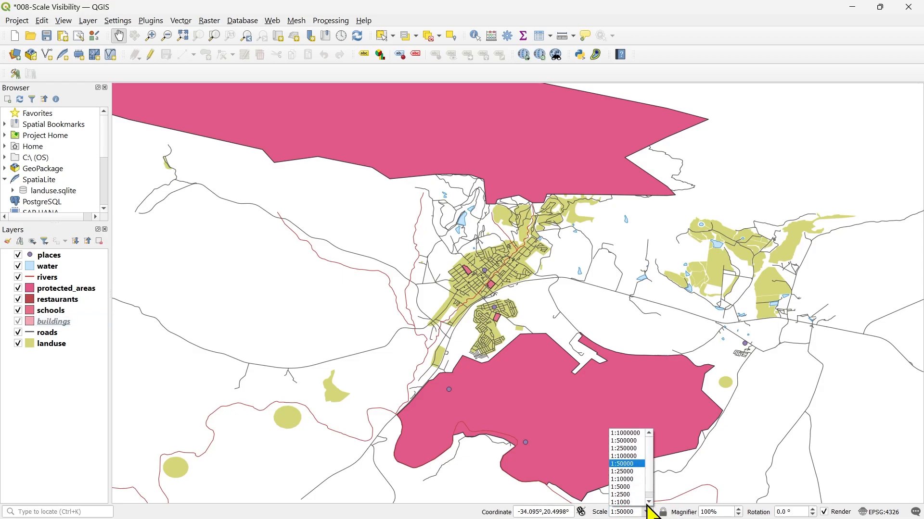
click(625, 487)
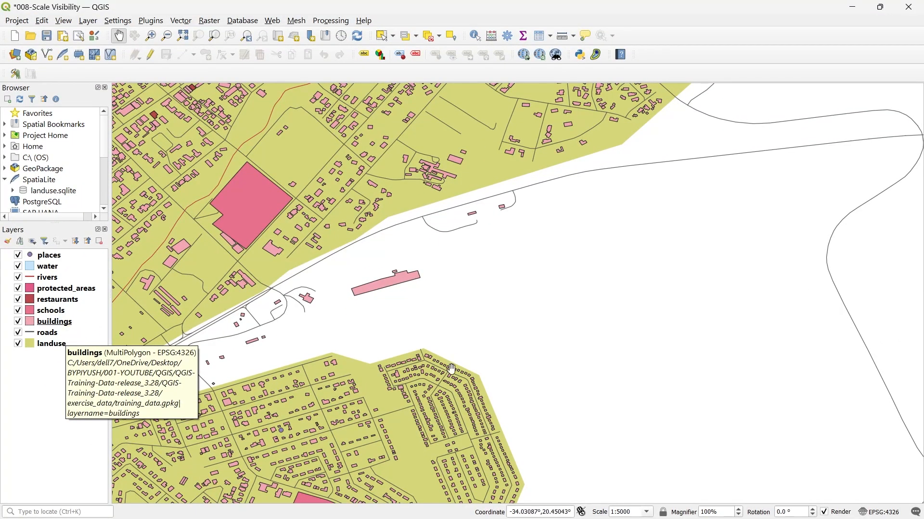
click(646, 512)
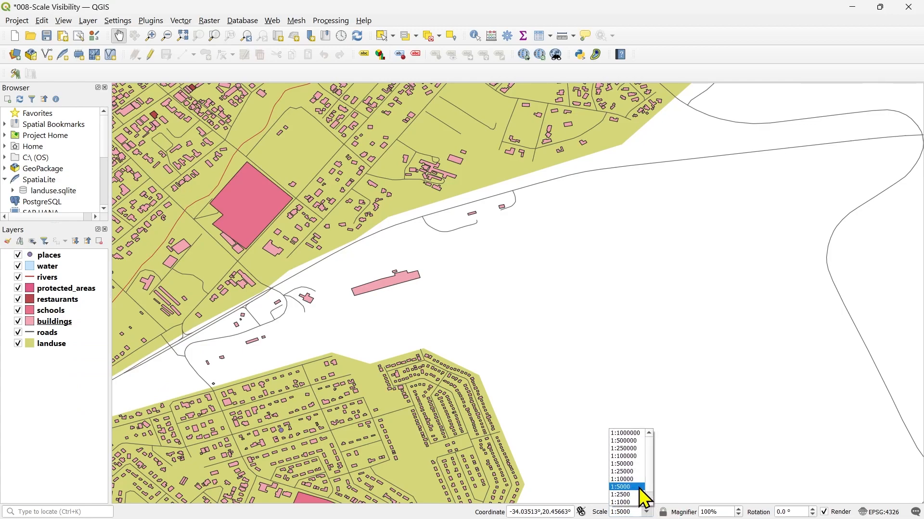
click(630, 473)
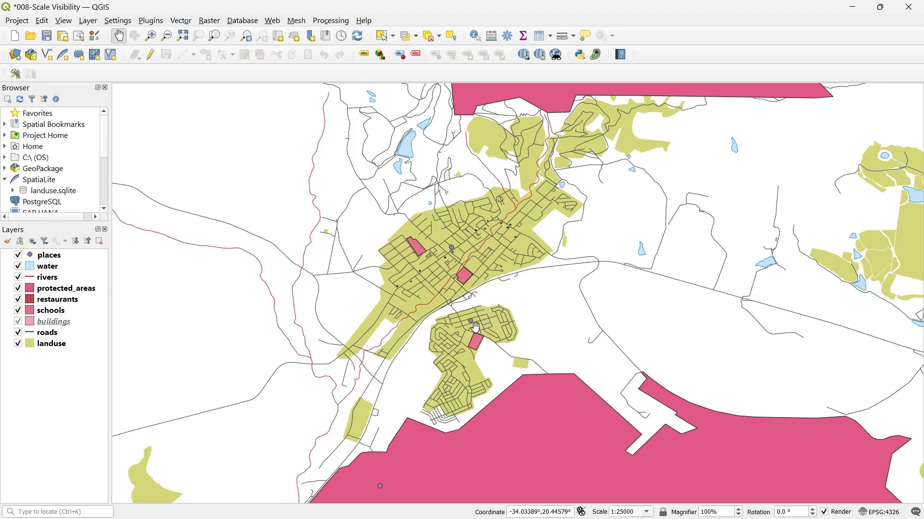
scroll(476, 328, down, 1)
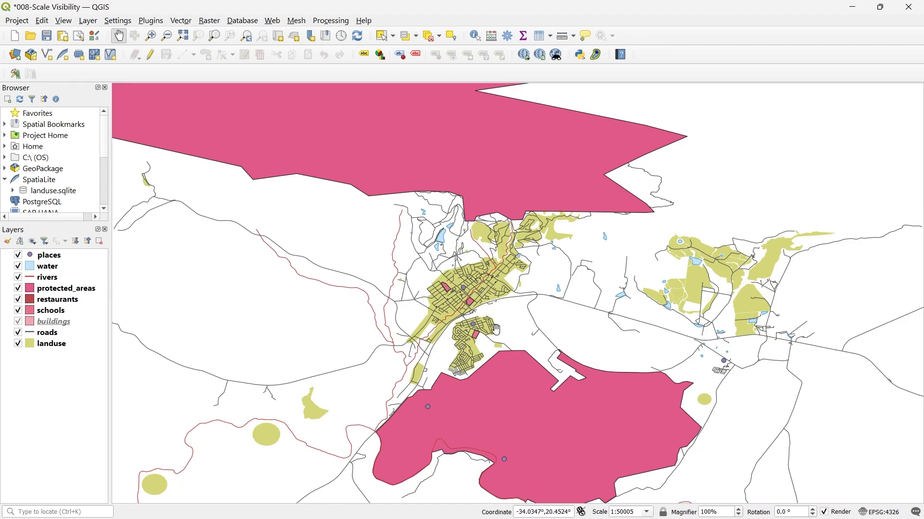
Step: Enable scale dependent visibility for the restaurants layer with a minimum scale of 1:10000
click(63, 299)
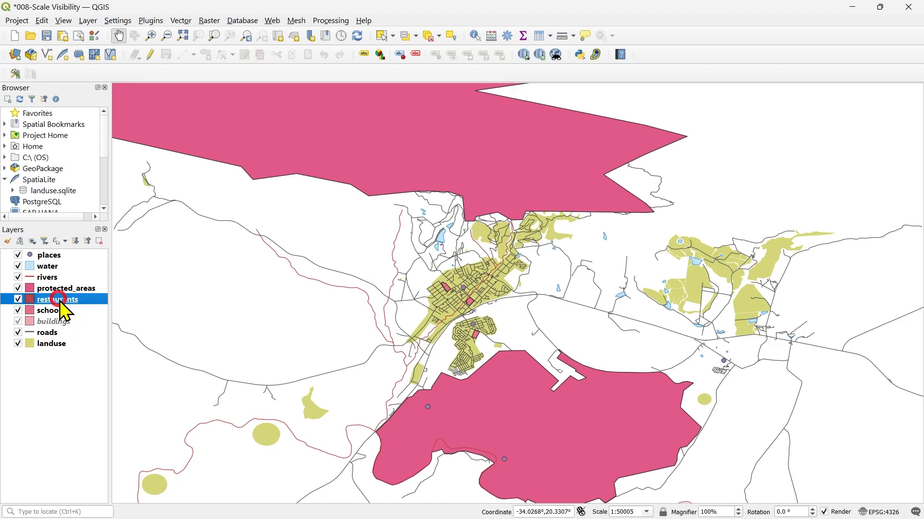
double_click(87, 303)
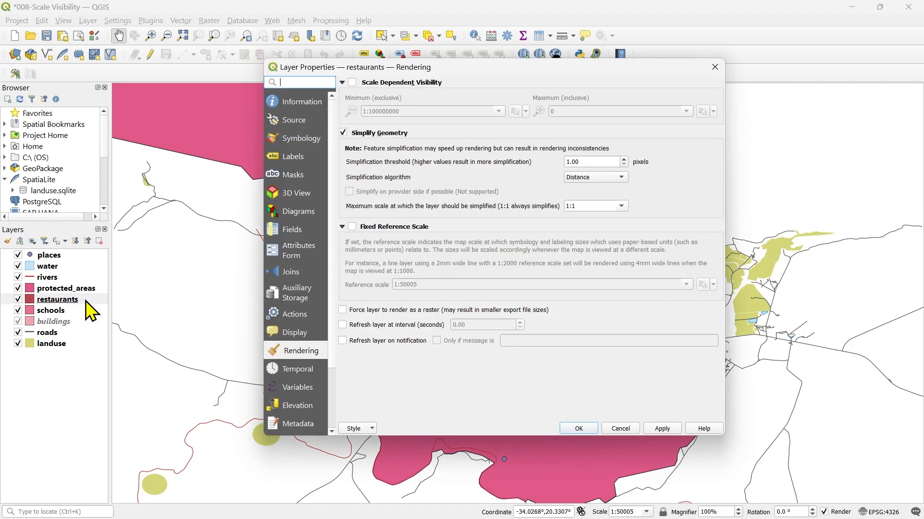
click(353, 83)
click(499, 111)
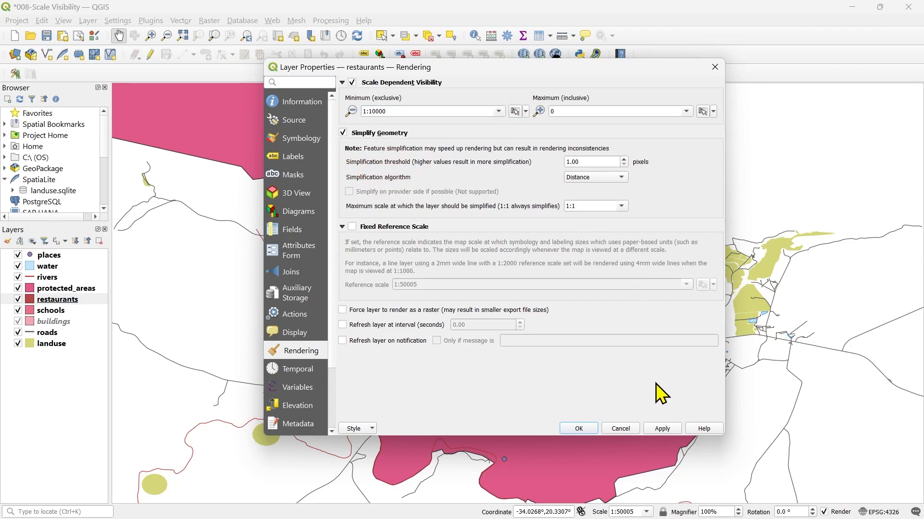
click(578, 429)
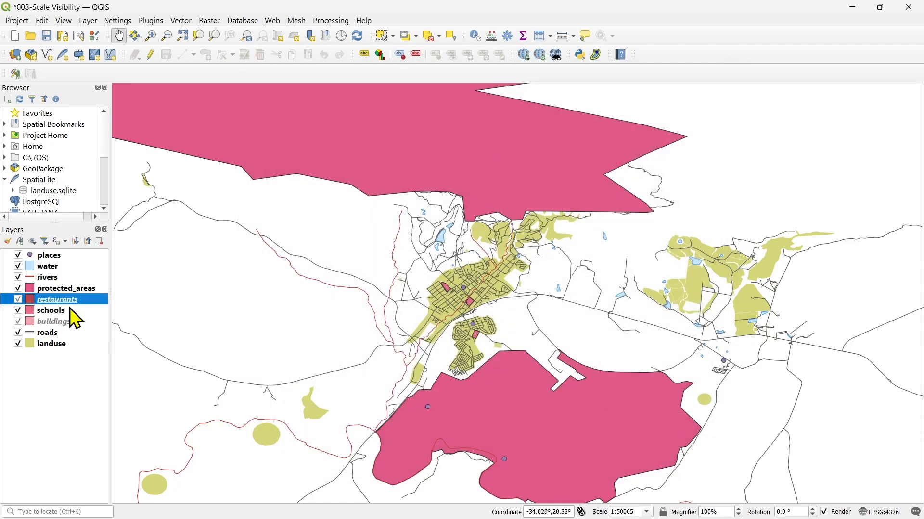
Step: Enable scale dependent visibility for the schools layer with a minimum scale of 1:10000 and accept the properties
click(52, 312)
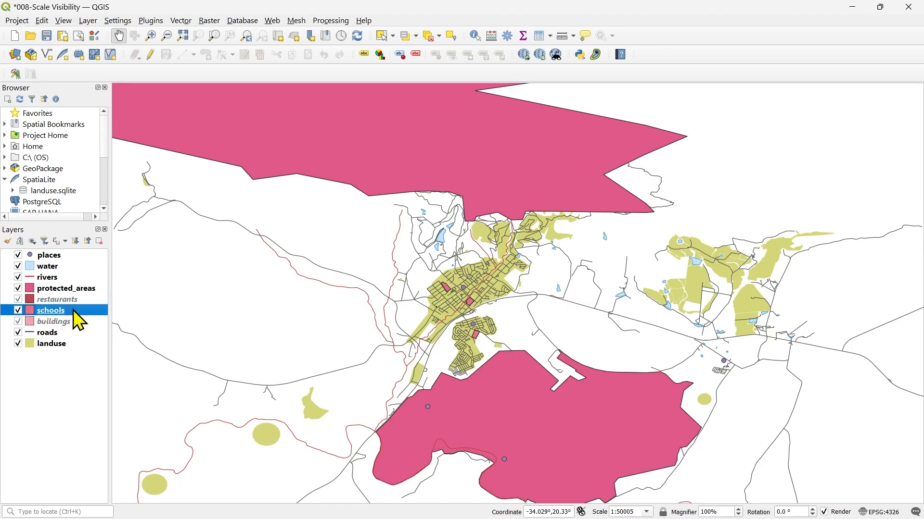
double_click(74, 314)
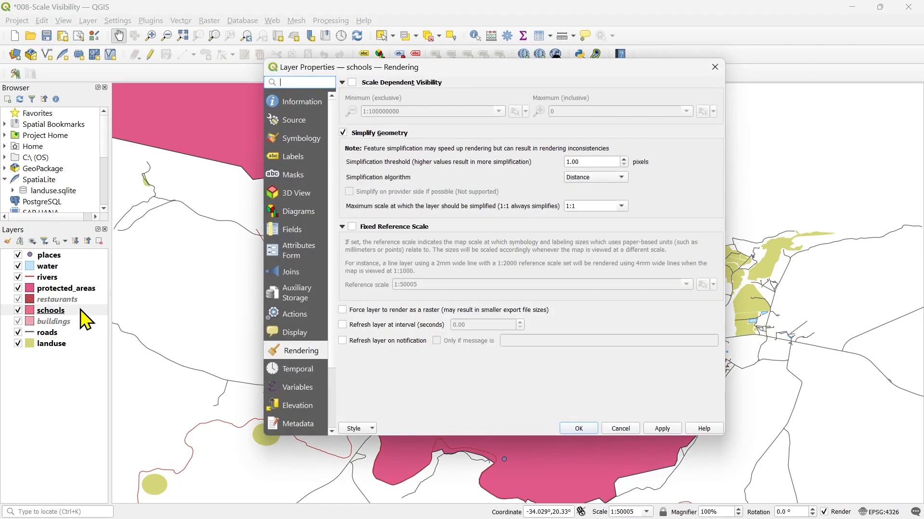
click(353, 83)
click(500, 111)
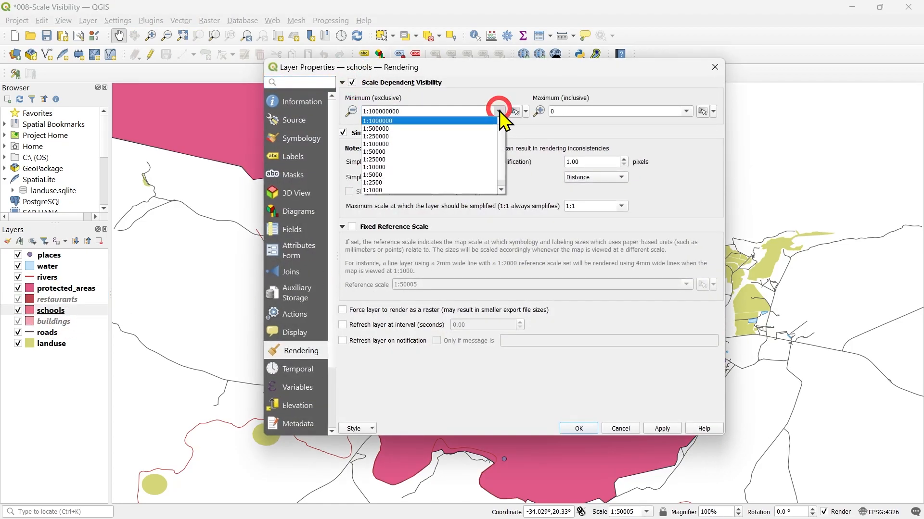
click(382, 168)
click(659, 426)
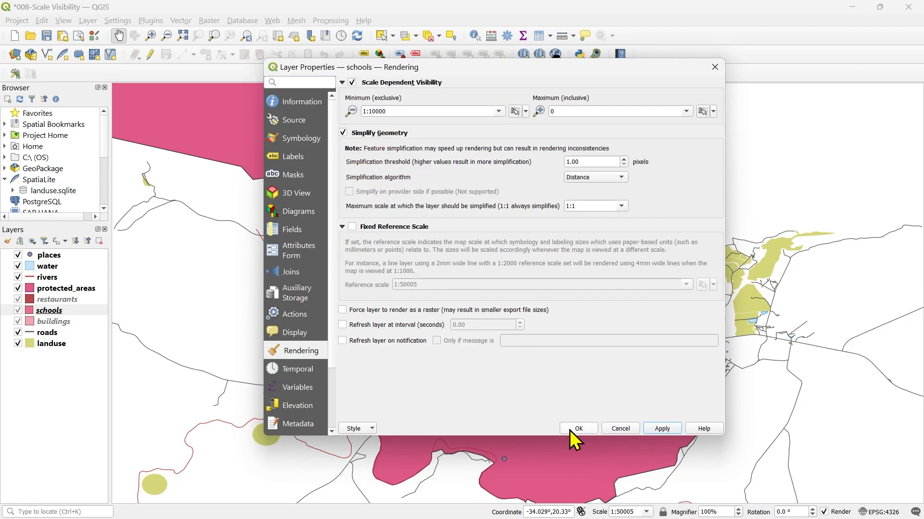
click(574, 430)
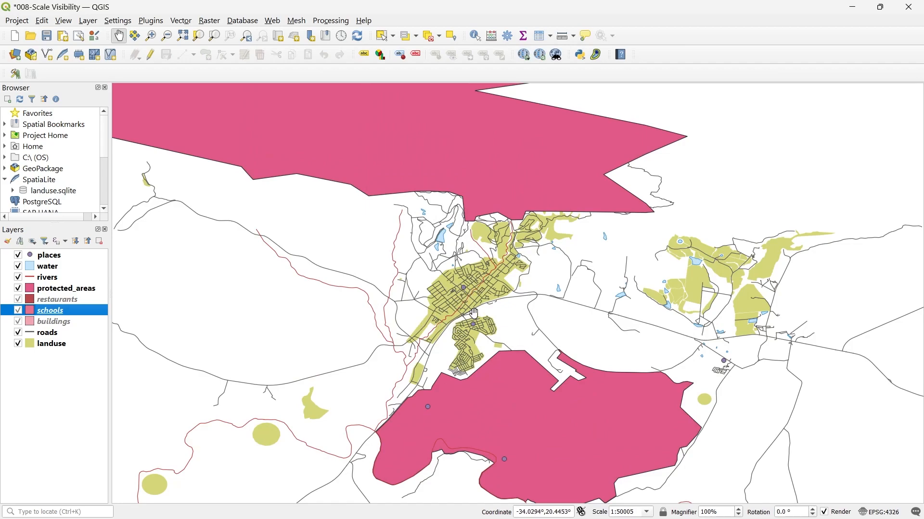
Step: Turn on scale dependent visibility for the places layer and choose its minimum scale from the preset scales
scroll(465, 300, up, 2)
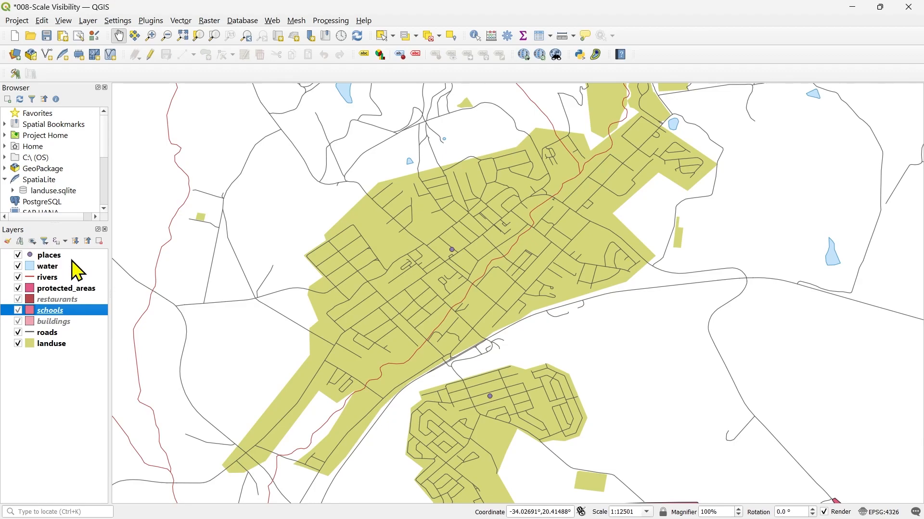
double_click(46, 256)
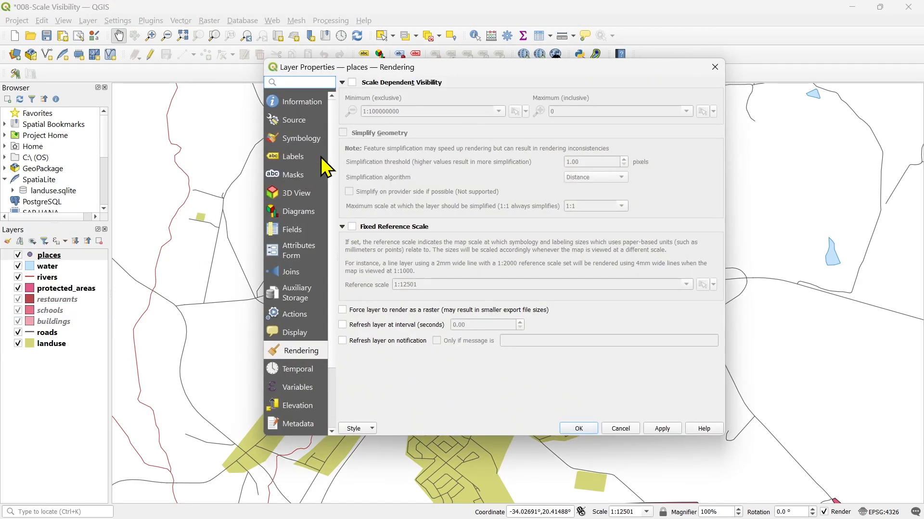
click(352, 82)
click(498, 111)
click(400, 153)
click(579, 430)
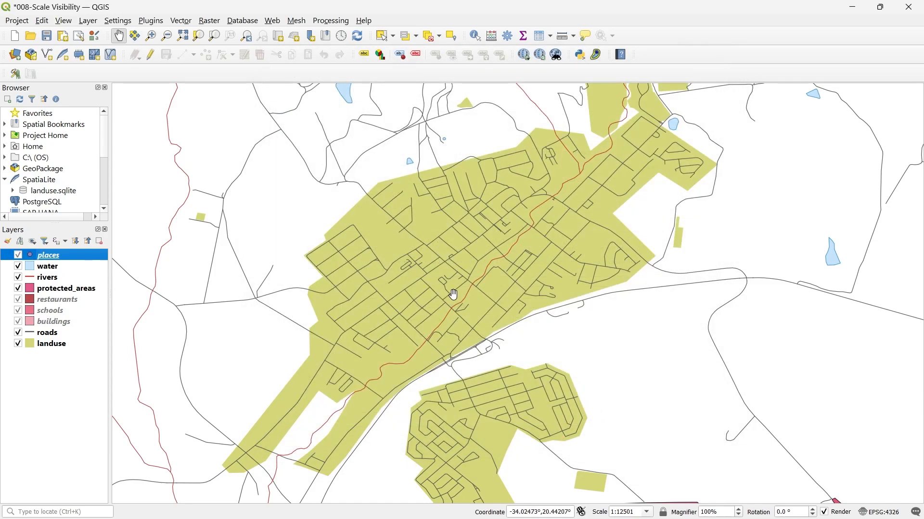
scroll(453, 294, down, 1)
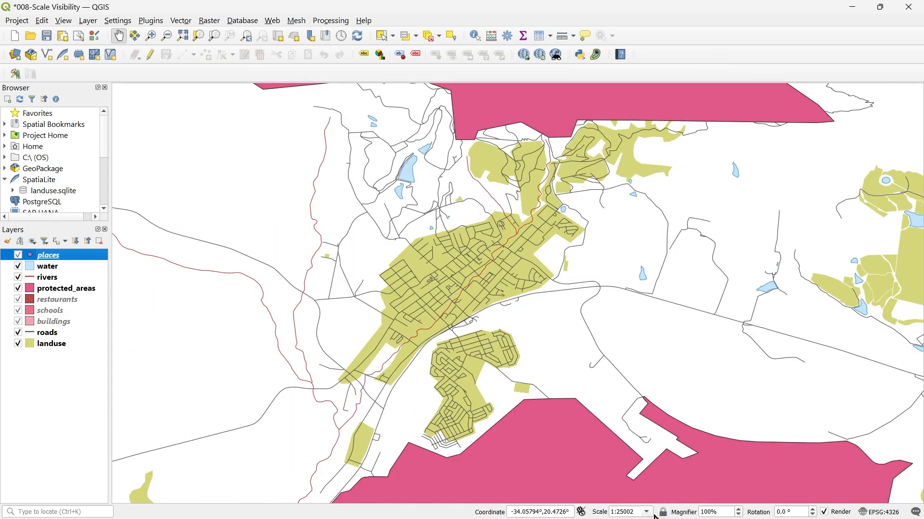
Step: Check which layers draw at map scales 1:10000 and 1:5000, including the town area around the schools
click(647, 513)
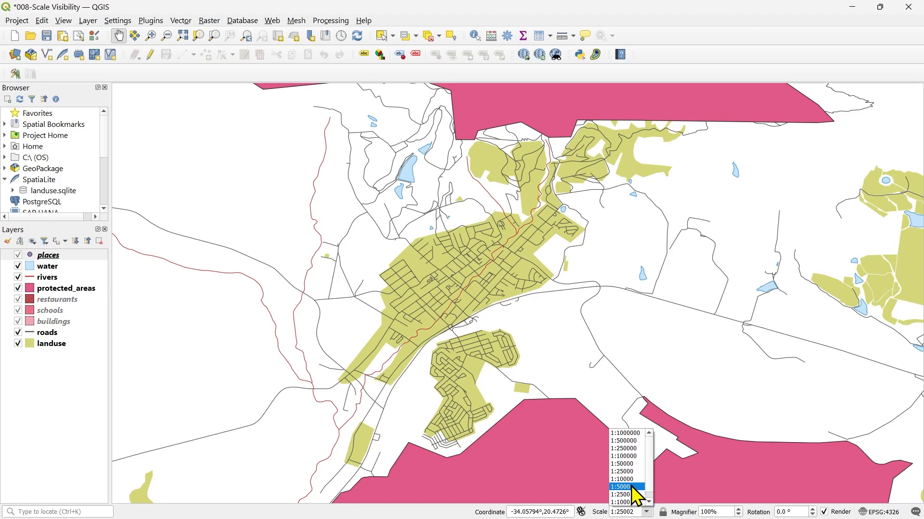
click(626, 480)
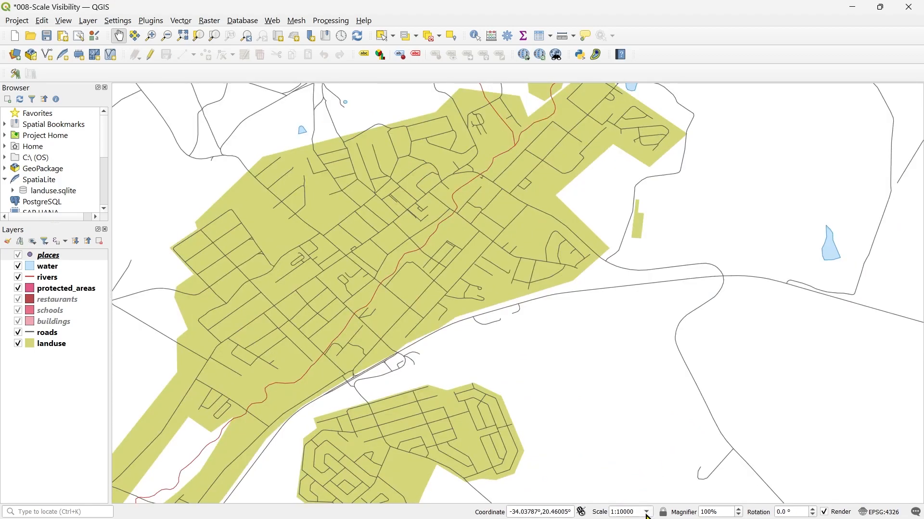
click(648, 513)
click(633, 493)
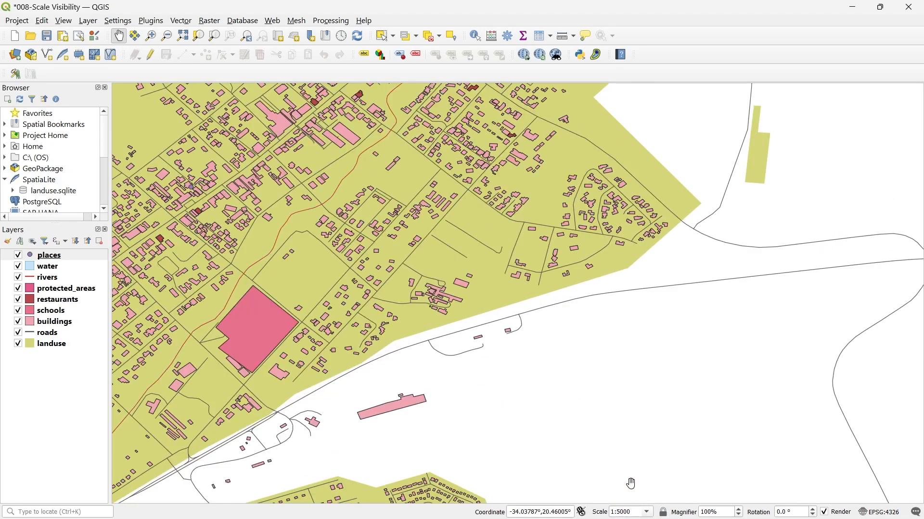
drag(327, 285, 620, 313)
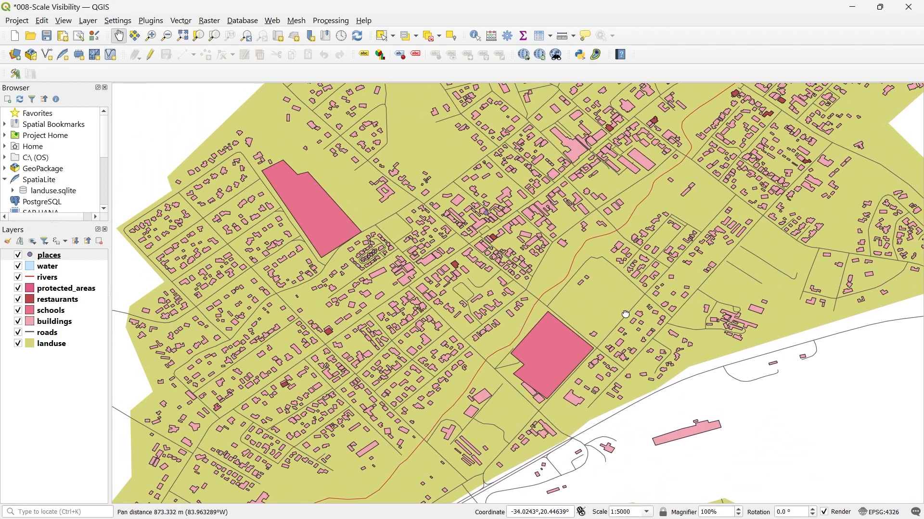
Step: Compare layer visibility at map scale 1:50000 with close views of the town at about 1:3125 and 1:6250
click(648, 513)
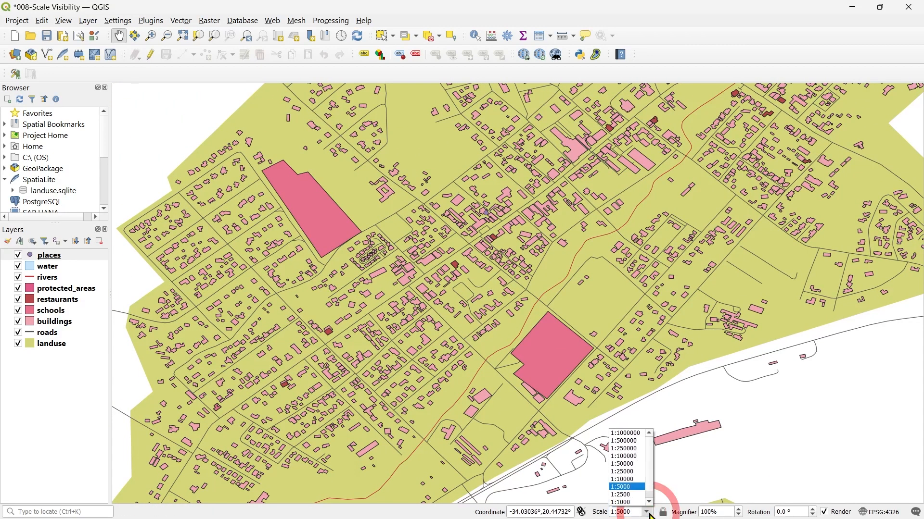
click(628, 463)
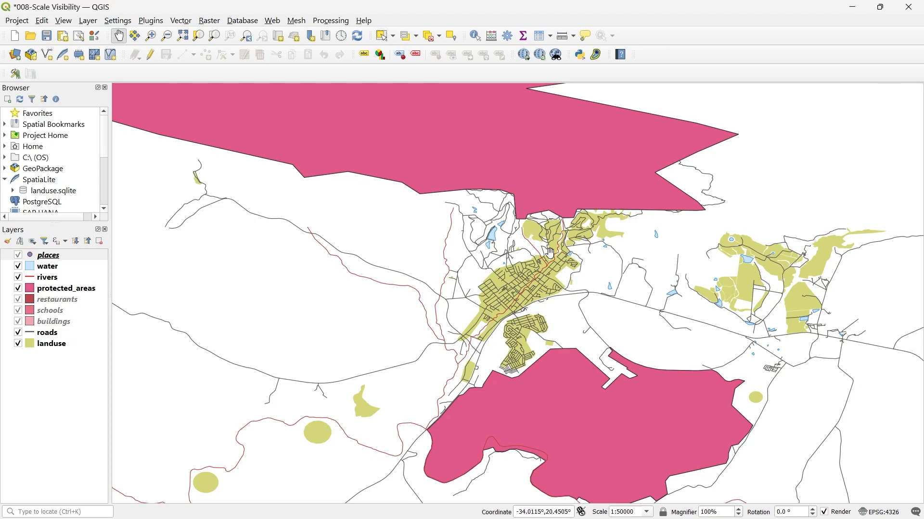
scroll(536, 251, up, 4)
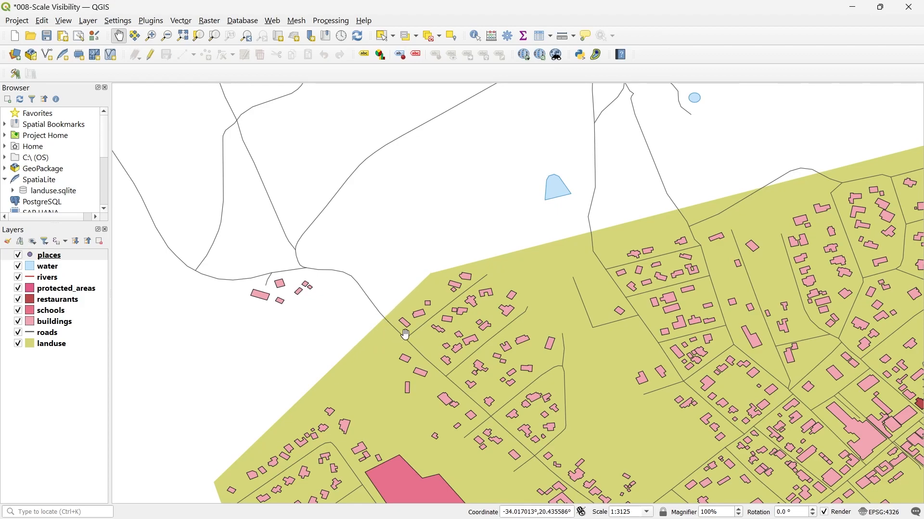
scroll(457, 352, down, 1)
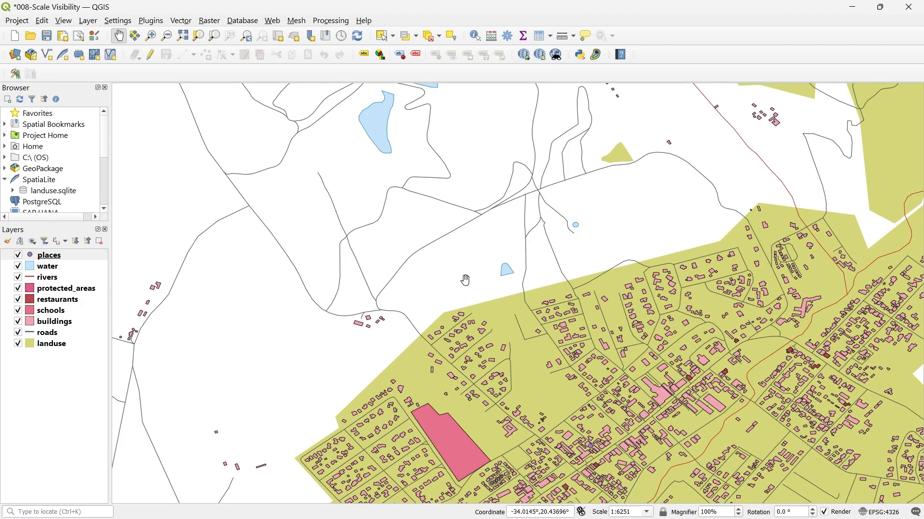